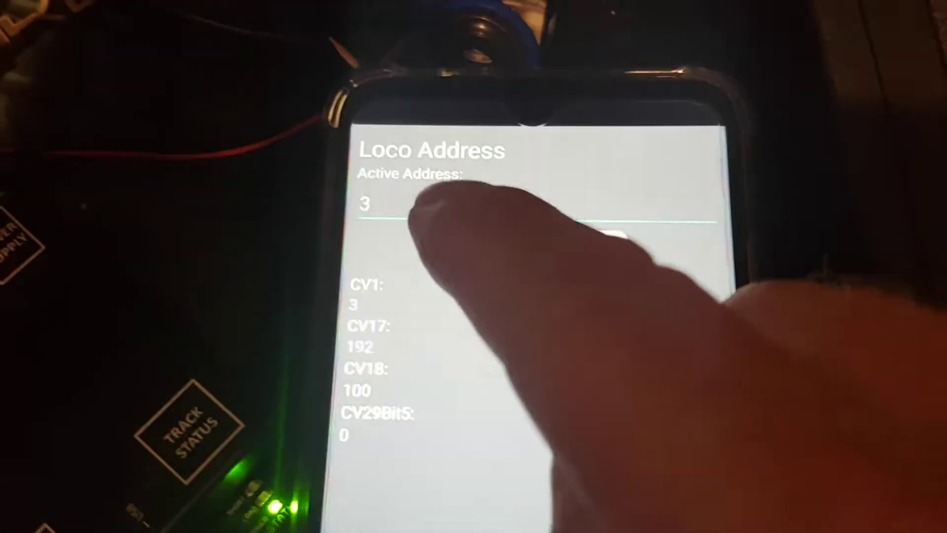
# Step: Replace the active address 3 with 7413 and write it to the decoder
pyautogui.click(370, 201)
pyautogui.press('BackSpace')
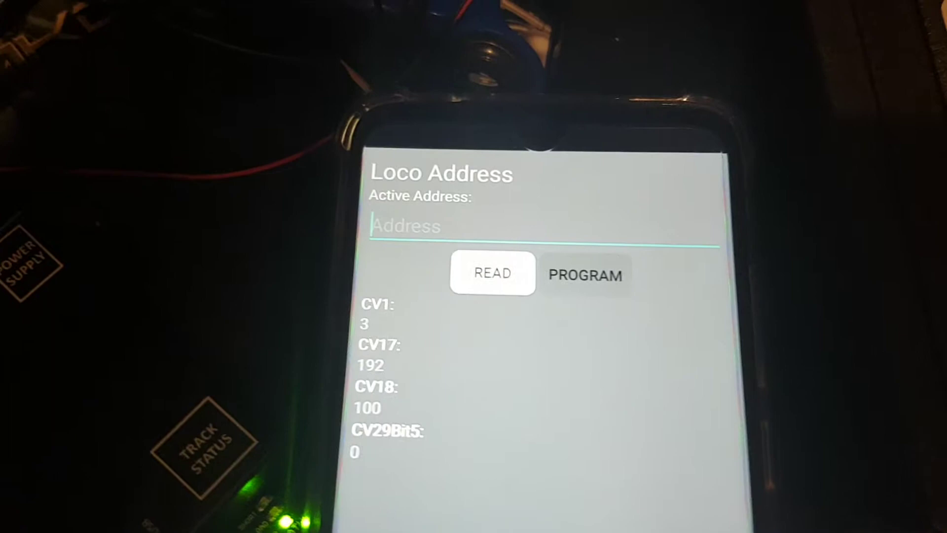
pyautogui.write('741')
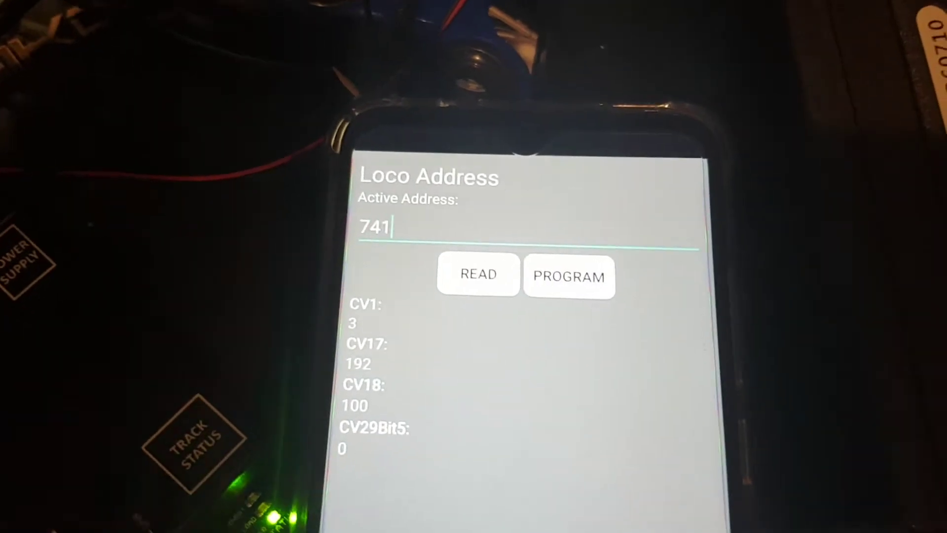
pyautogui.write('3')
pyautogui.click(592, 311)
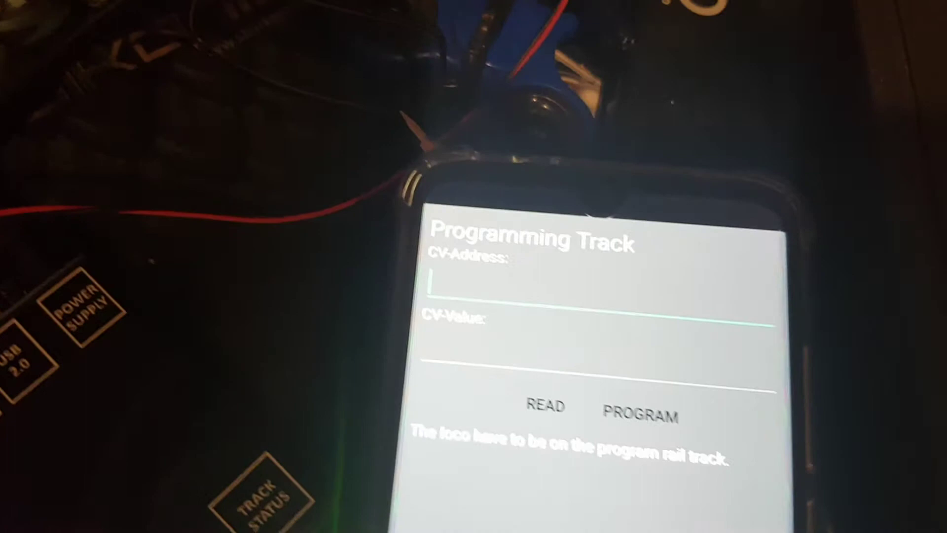
pyautogui.write('3')
# Step: Write value 20 to CV3 and value 15 to CV4
pyautogui.click(546, 406)
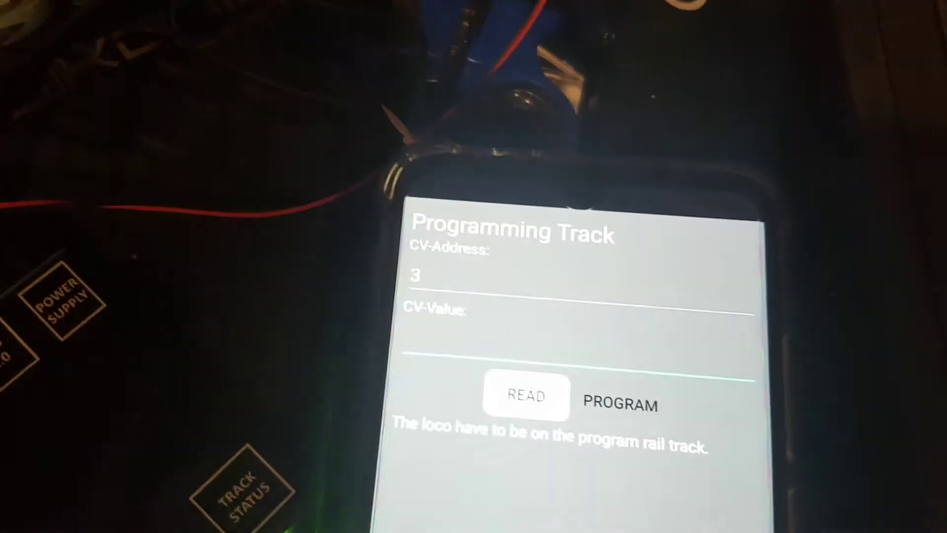
pyautogui.click(632, 409)
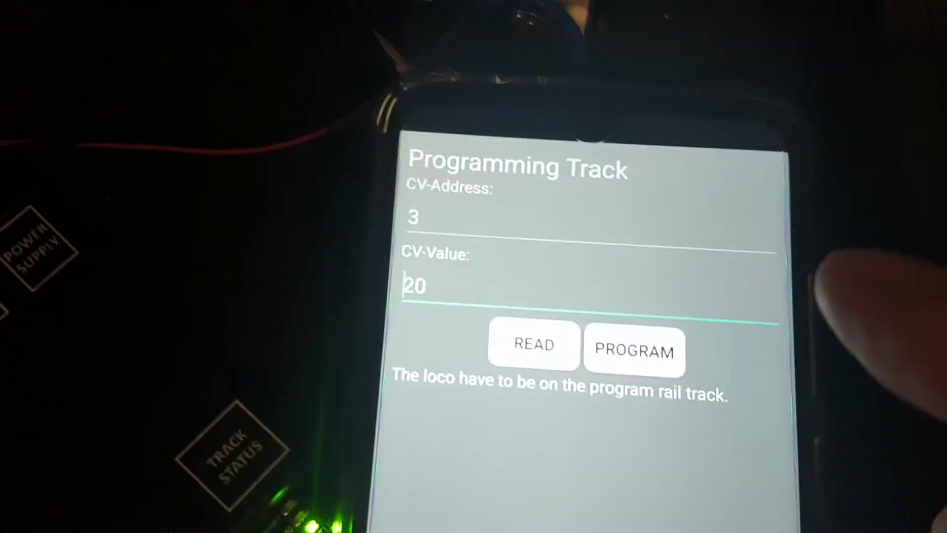
pyautogui.click(488, 222)
pyautogui.write('4')
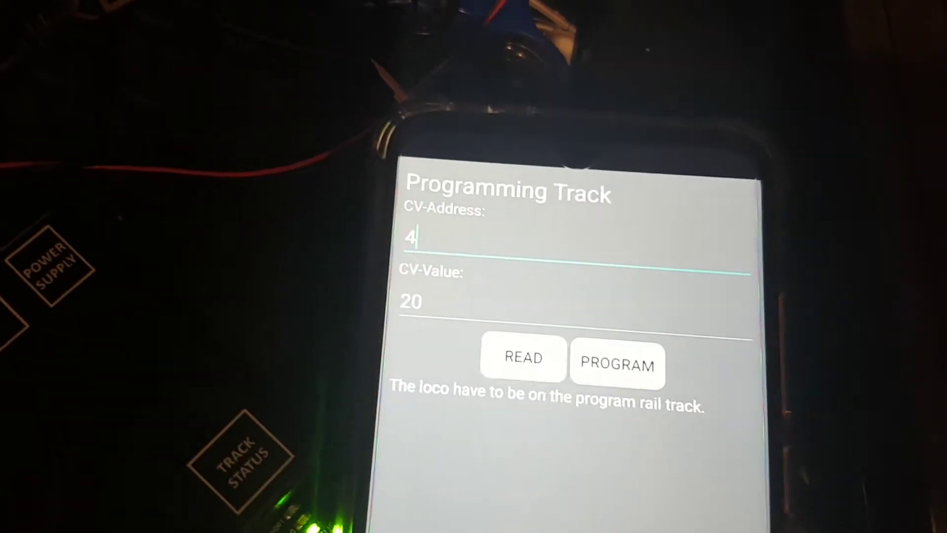
pyautogui.click(444, 300)
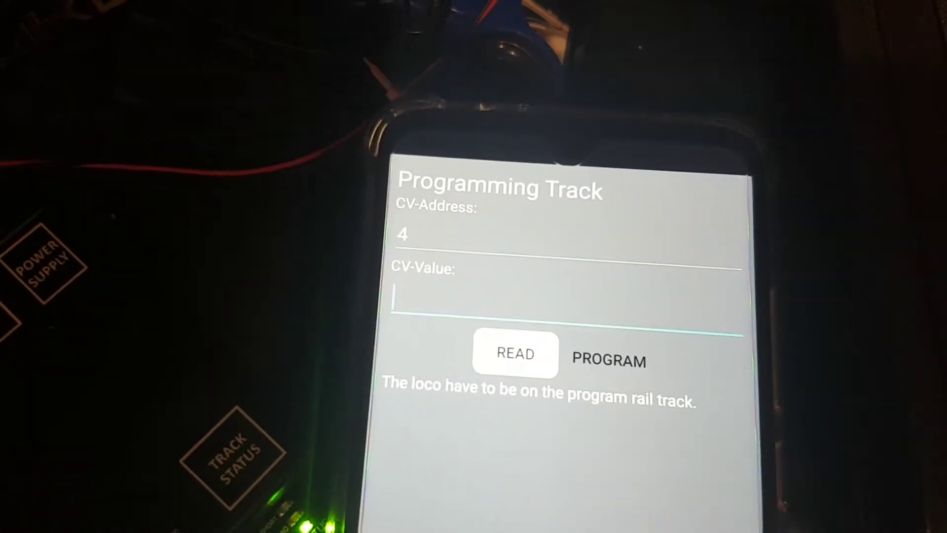
pyautogui.write('15')
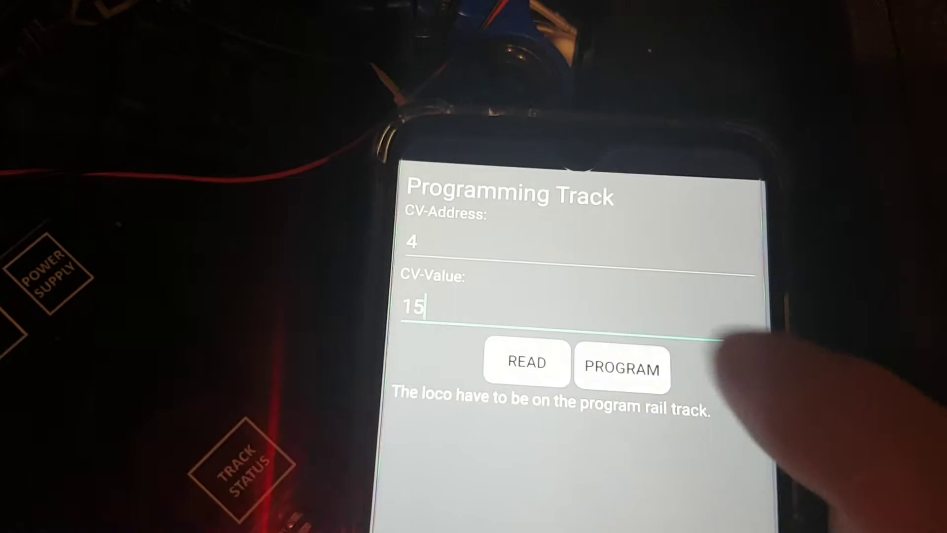
pyautogui.click(612, 363)
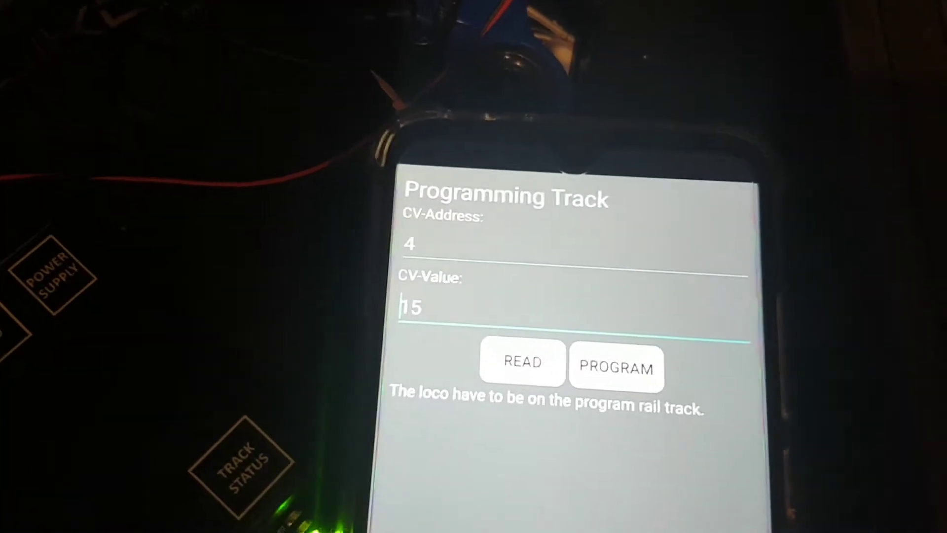
# Step: Back out of the programming track screen to the programming menu
pyautogui.press('Escape')
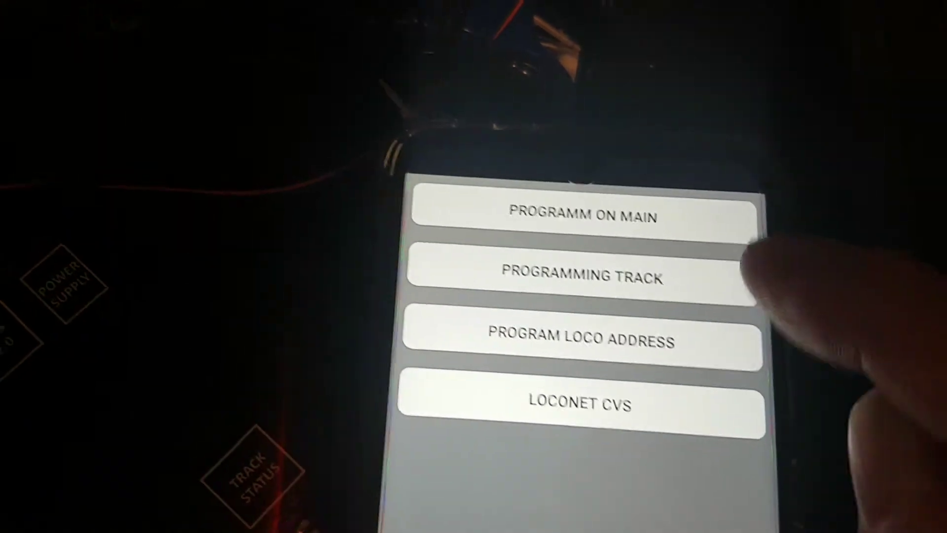